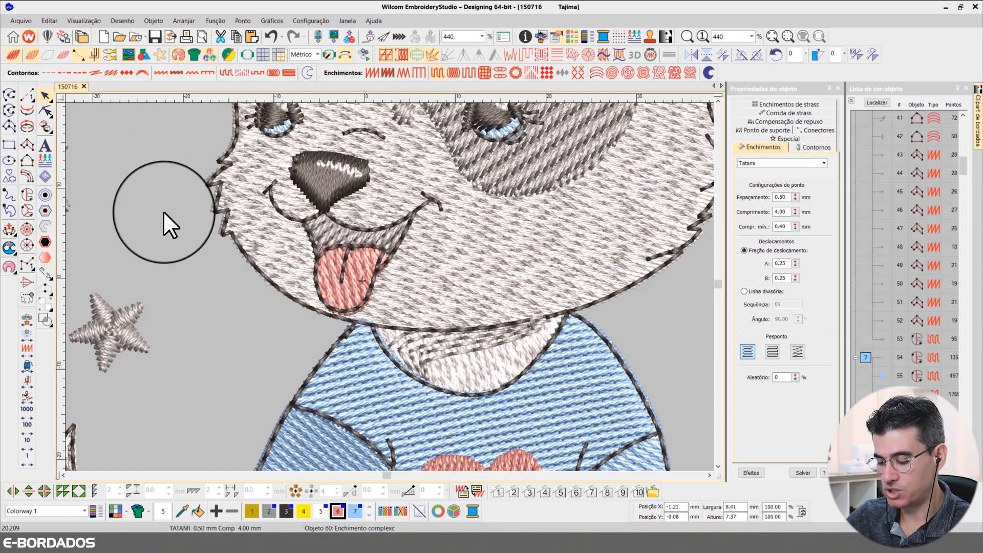
# Step: Measure distances across the dog's tongue from its upper edge, and leave the measuring tool
pyautogui.press('m')
pyautogui.click(323, 252)
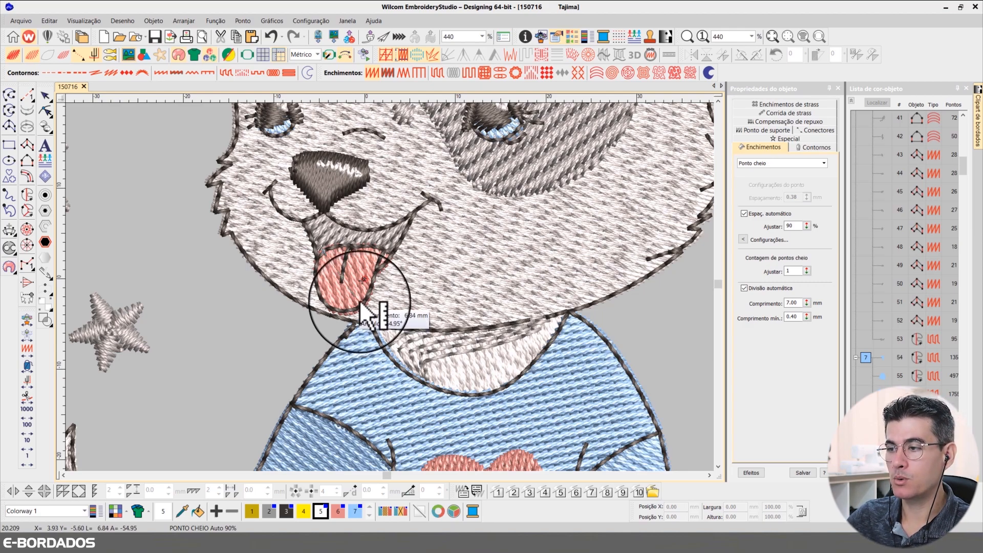
pyautogui.press('Escape')
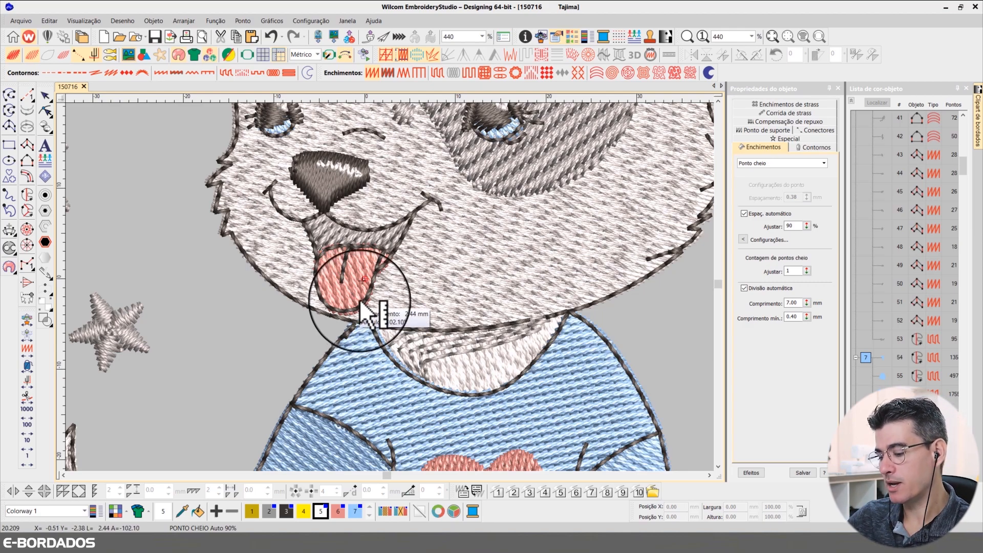
pyautogui.press('Escape')
# Step: Change the tongue's fill to Ponto cheio and set its automatic split length to 4.50 mm
pyautogui.click(330, 254)
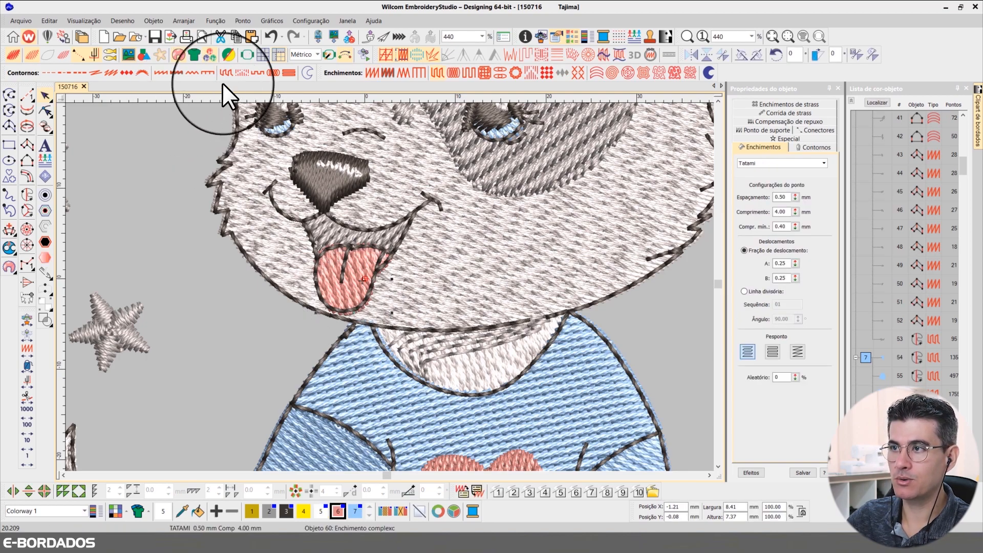
pyautogui.click(372, 72)
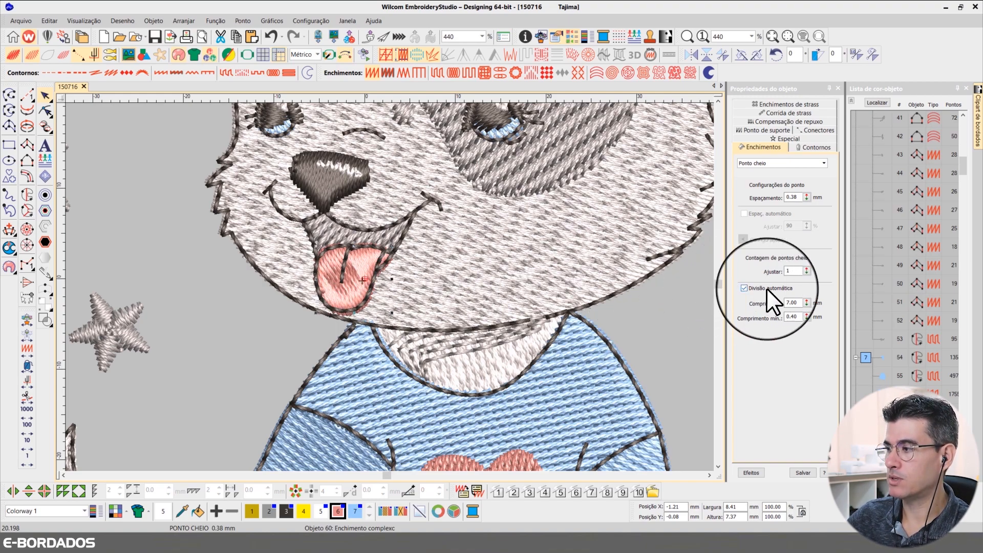
pyautogui.click(800, 303)
pyautogui.doubleClick(800, 302)
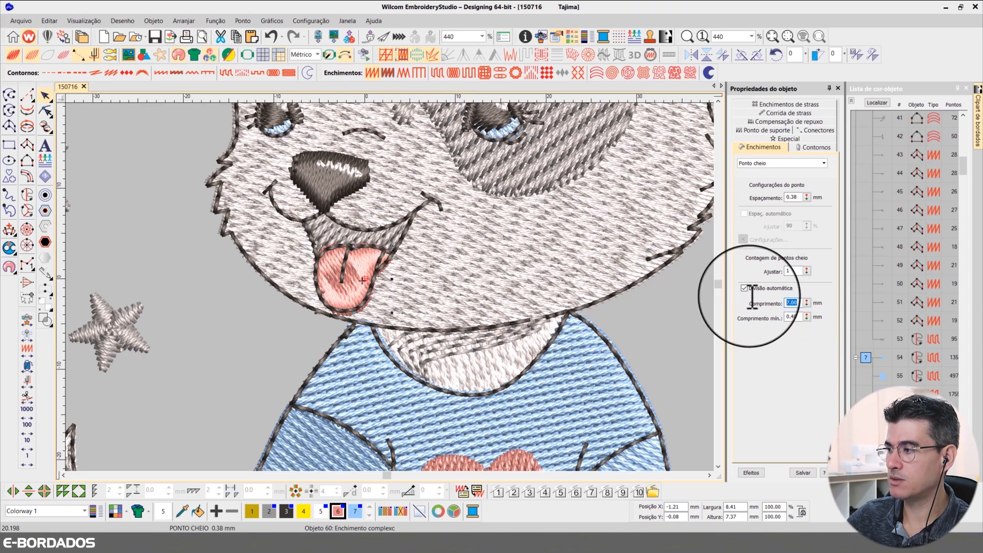
pyautogui.write('4.5')
pyautogui.press('Return')
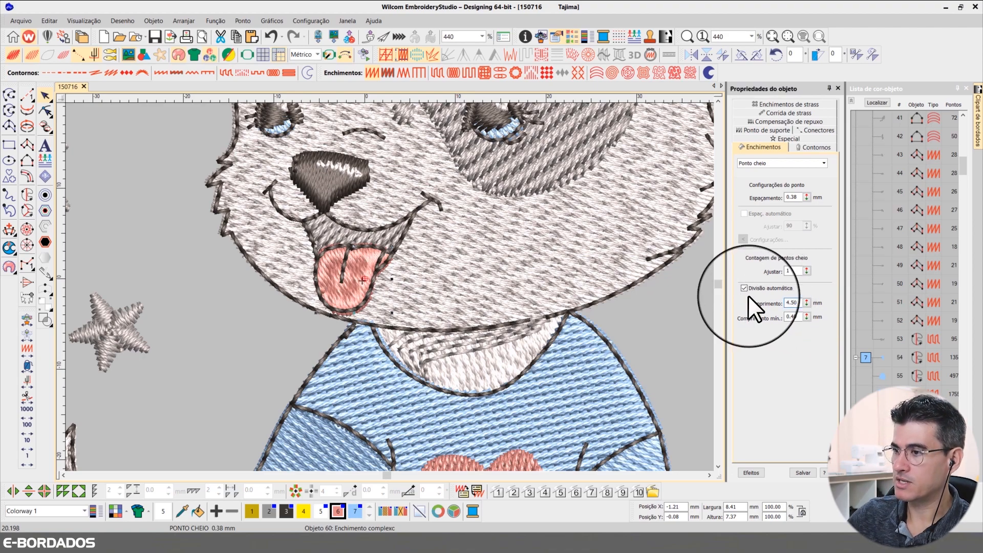
# Step: Turn off Divisão automática for the tongue's satin fill and inspect the stitches up close
pyautogui.click(785, 288)
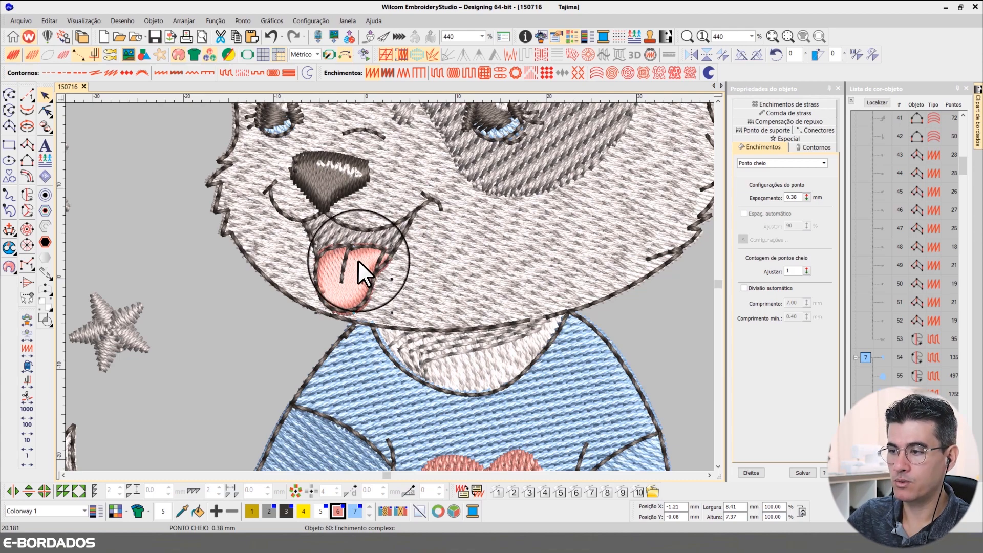
pyautogui.press('b')
pyautogui.click(45, 96)
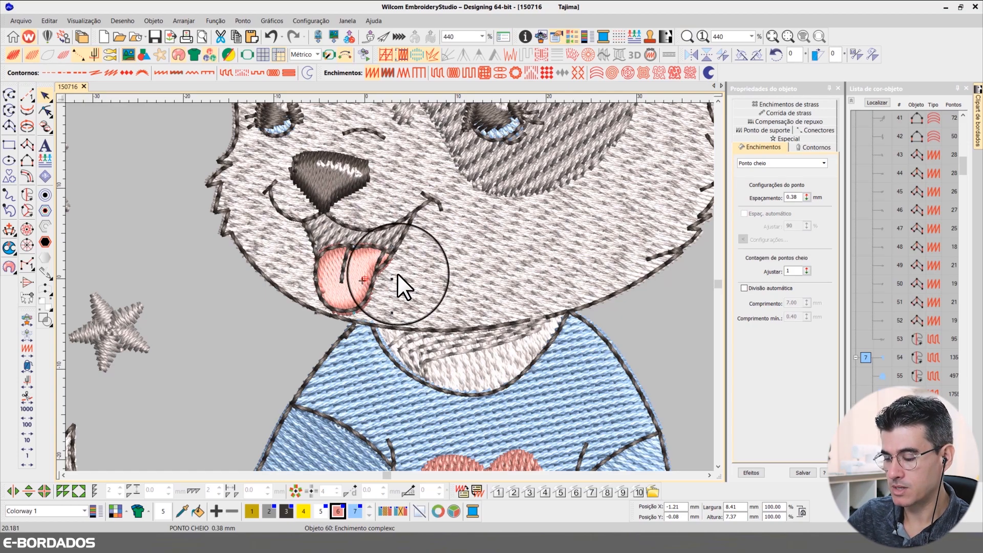
pyautogui.press('b')
pyautogui.moveTo(263, 214); pyautogui.dragTo(415, 318)
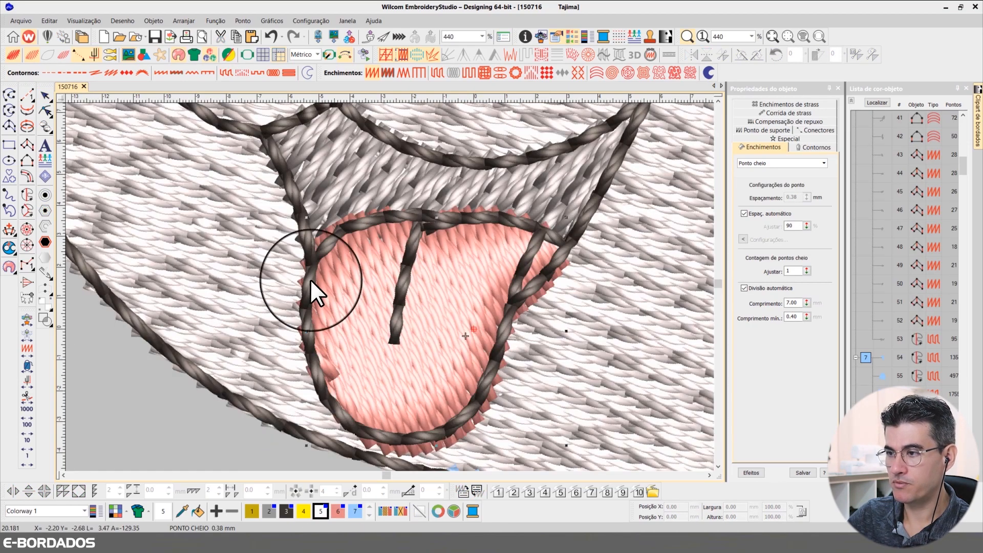
# Step: Place a copy of the tongue in the empty area beside the face, at about X -25 mm, Y 3.5 mm
pyautogui.scroll(-4, 304, 276)
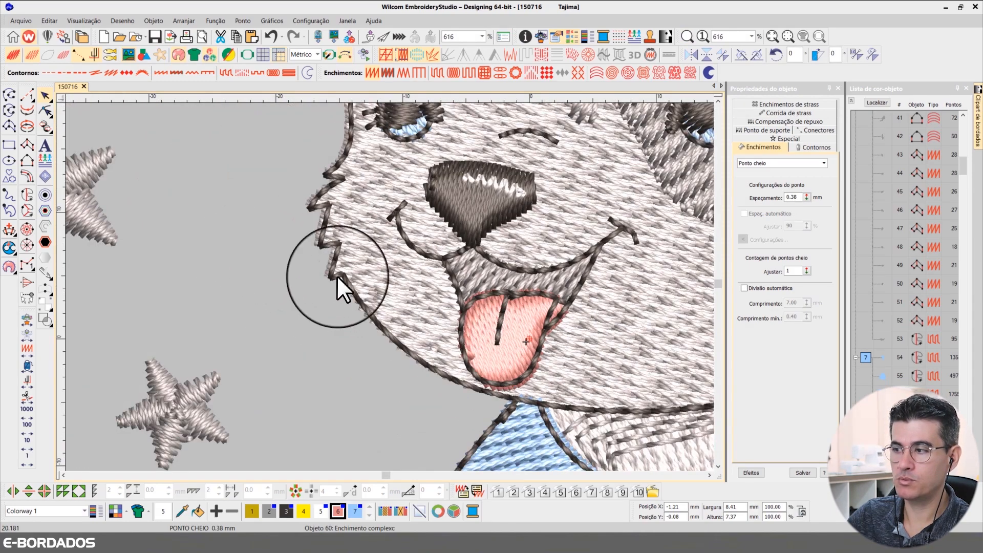
pyautogui.moveTo(482, 326); pyautogui.dragTo(178, 284)
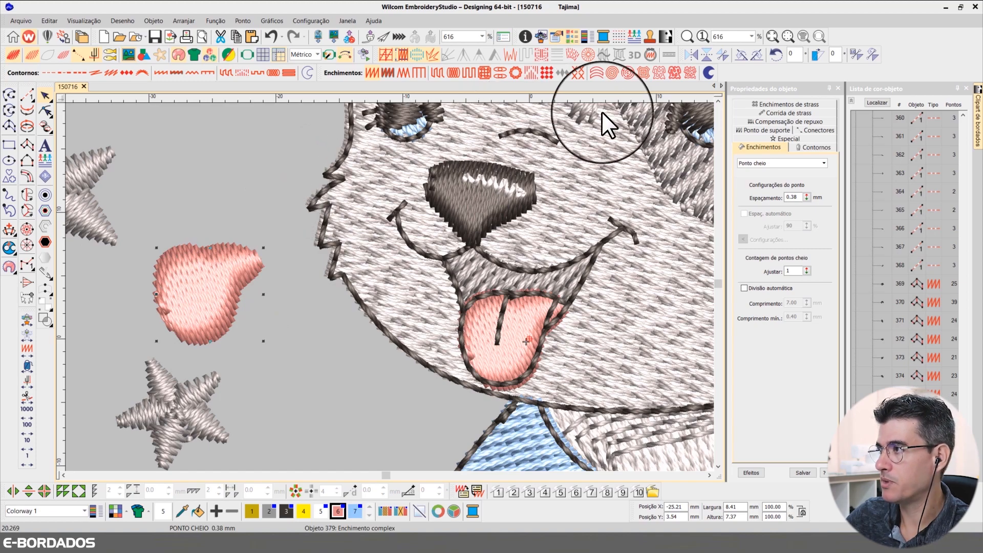
# Step: Show the Carimbo entalhado options, widen them and switch to digitizing a custom stamp
pyautogui.click(650, 34)
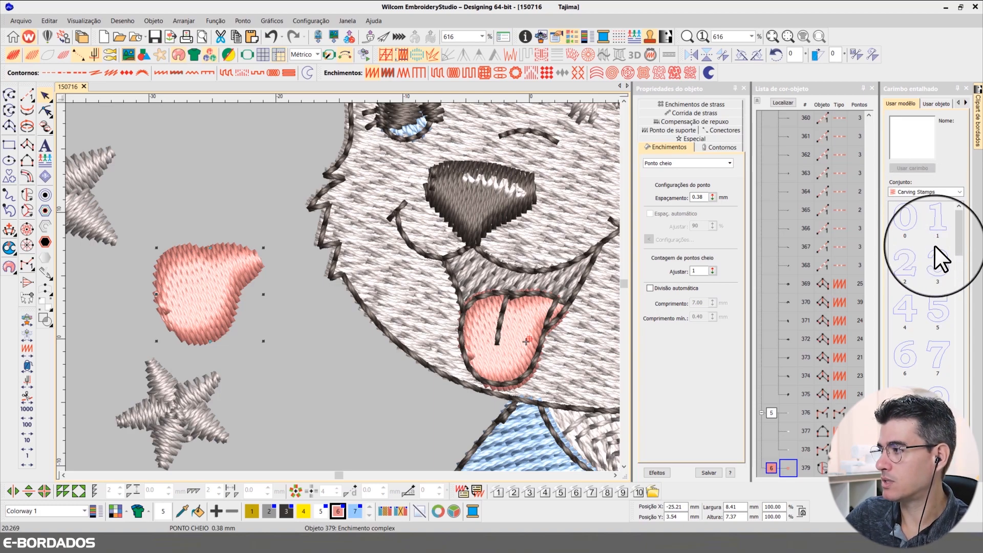
pyautogui.moveTo(961, 232)
pyautogui.mouseDown()
pyautogui.moveTo(964, 256)
pyautogui.moveTo(963, 218)
pyautogui.mouseUp()
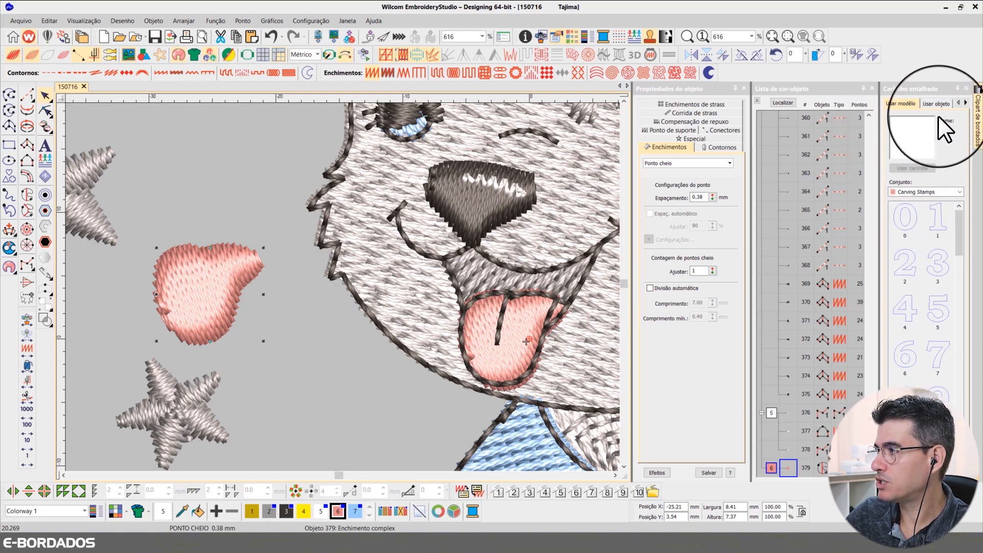
pyautogui.moveTo(880, 118); pyautogui.dragTo(860, 120)
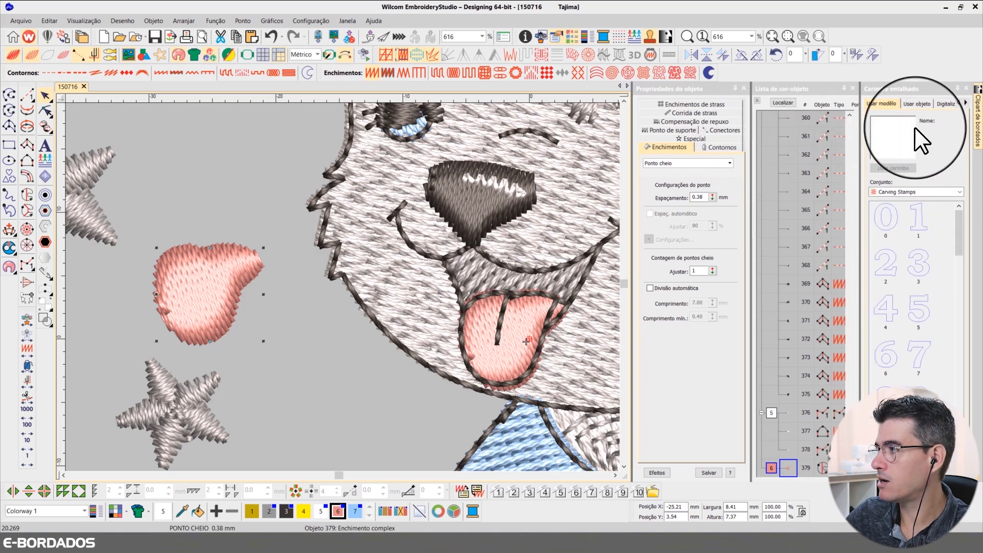
pyautogui.click(944, 103)
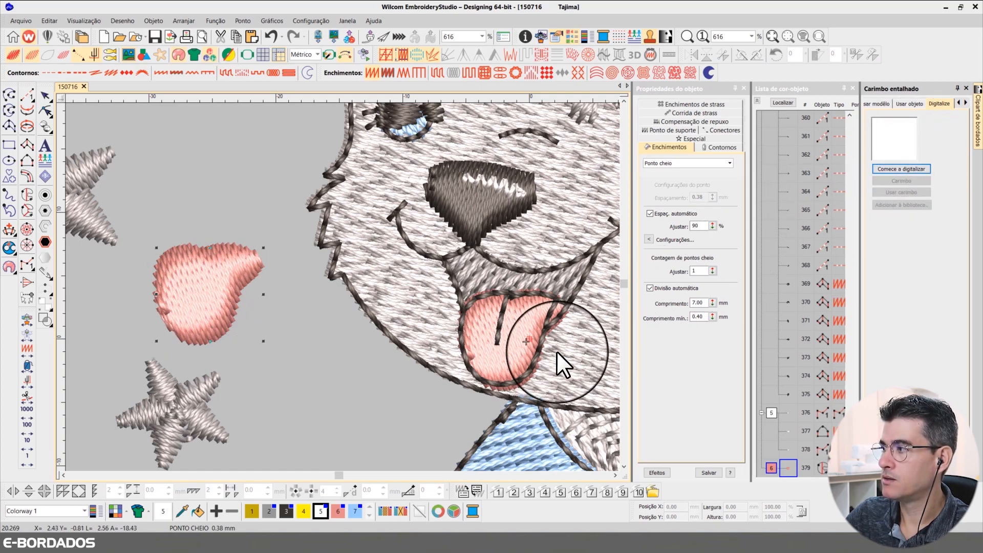
# Step: Digitize a custom carving stamp as one continuous line making several long diagonal passes back and forth across the copied tongue
pyautogui.click(902, 169)
pyautogui.click(233, 207)
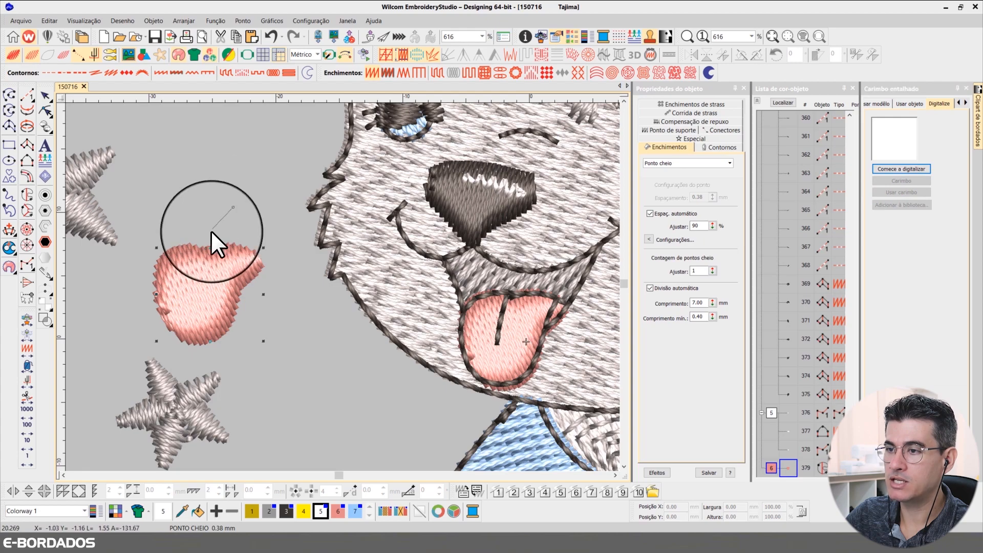
pyautogui.click(218, 230)
pyautogui.click(197, 252)
pyautogui.click(172, 275)
pyautogui.click(145, 299)
pyautogui.click(130, 331)
pyautogui.click(167, 320)
pyautogui.click(199, 293)
pyautogui.click(241, 250)
pyautogui.click(267, 220)
pyautogui.click(291, 240)
pyautogui.click(282, 267)
pyautogui.click(254, 282)
pyautogui.click(239, 300)
pyautogui.click(213, 317)
pyautogui.click(167, 345)
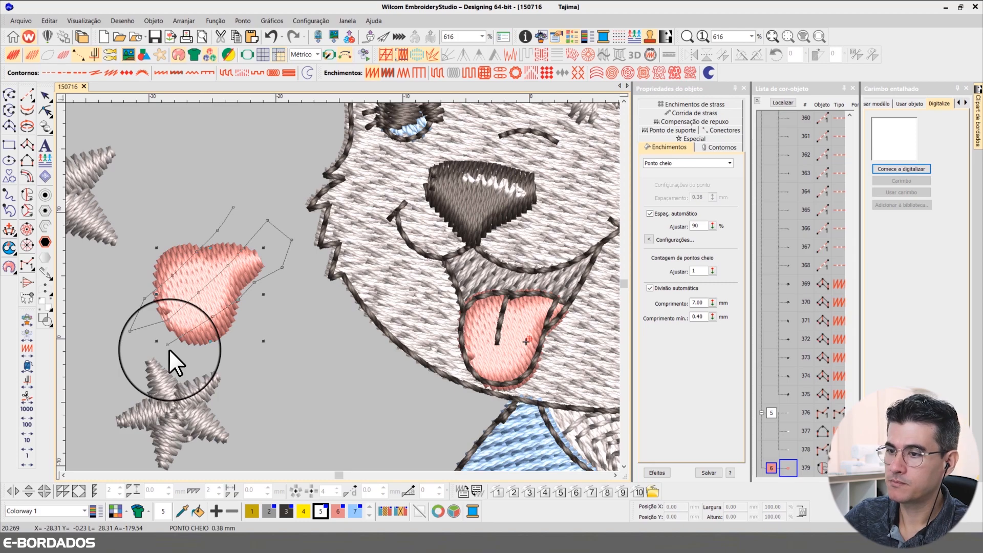
pyautogui.press('Return')
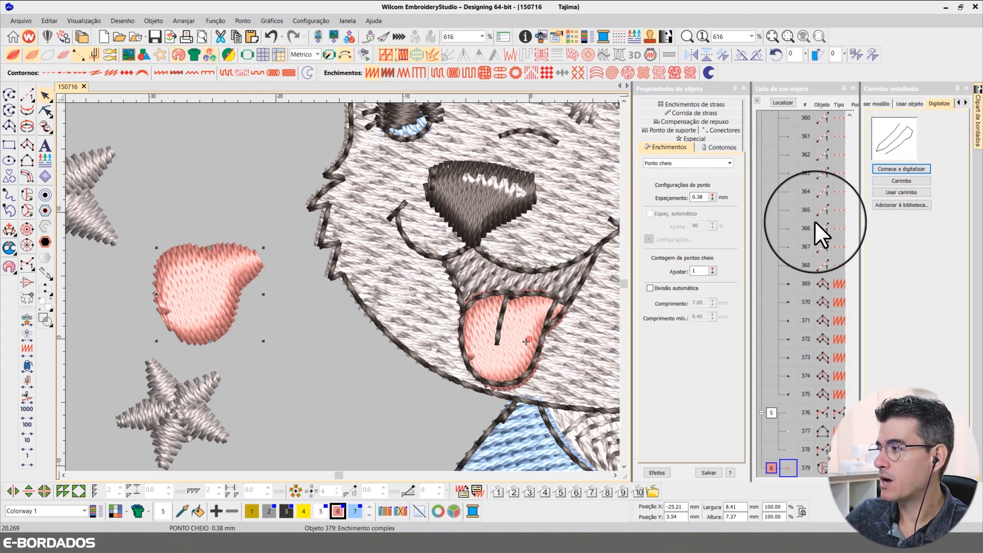
# Step: Apply the digitized carving stamp over the copied tongue and deselect the shape
pyautogui.click(901, 191)
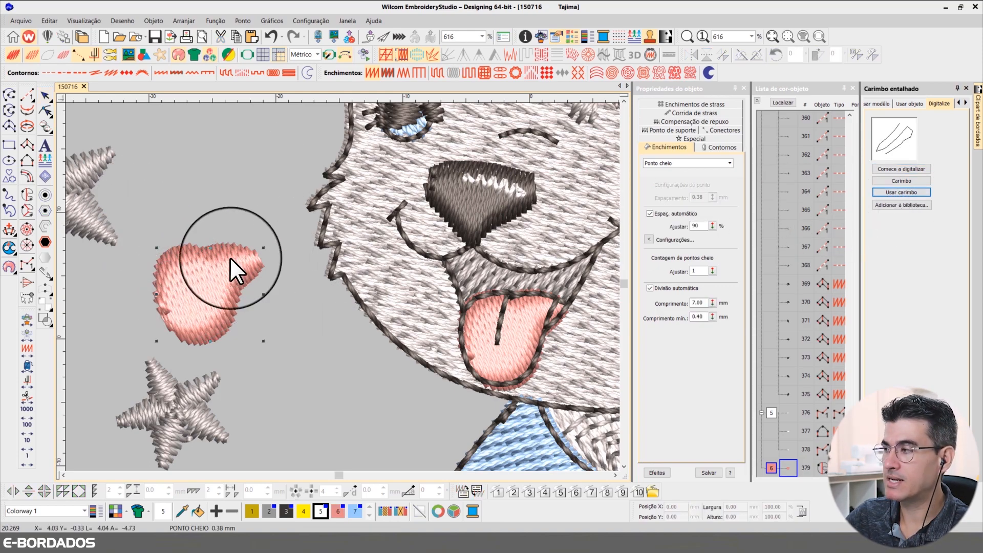
pyautogui.moveTo(117, 287); pyautogui.dragTo(242, 304)
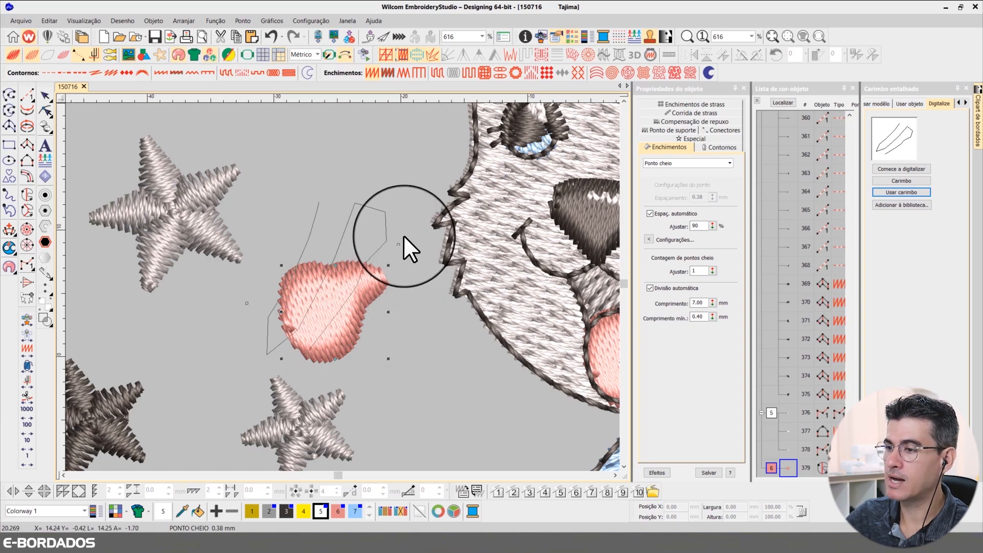
pyautogui.click(417, 292)
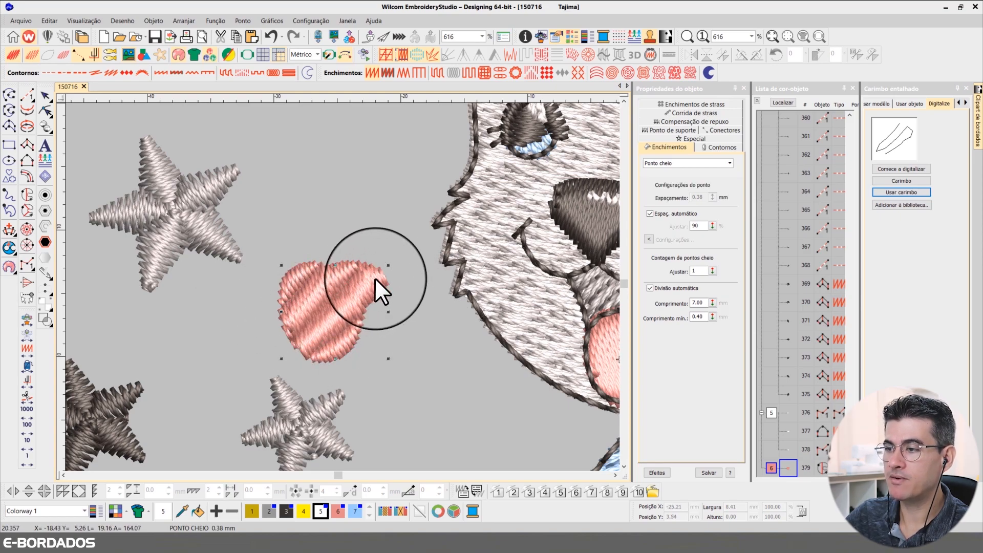
pyautogui.click(45, 96)
pyautogui.click(346, 203)
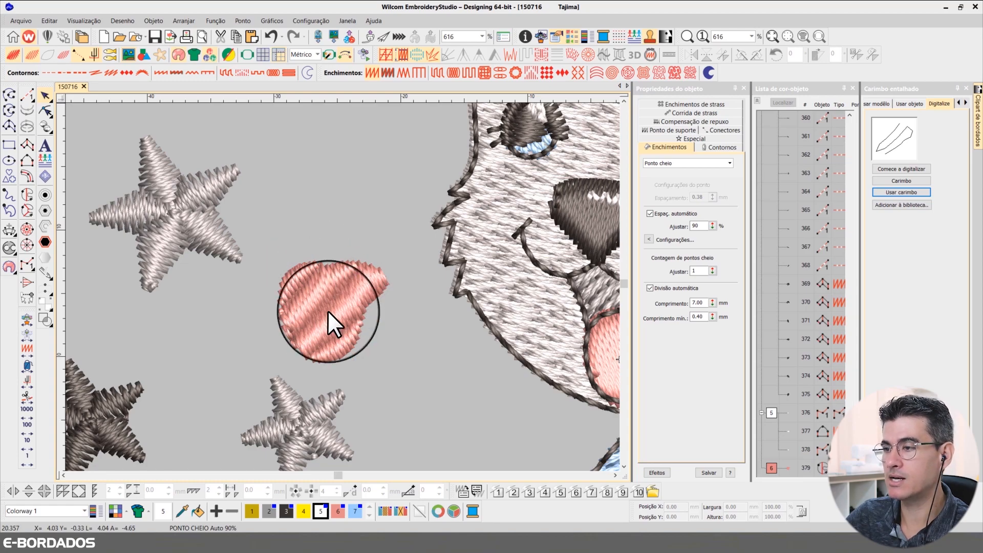
# Step: Compare the stamped copy in realistic and plain stitch views, and examine its needle penetration points
pyautogui.press('t')
pyautogui.press('t')
pyautogui.click(331, 286)
pyautogui.press('t')
pyautogui.click(343, 212)
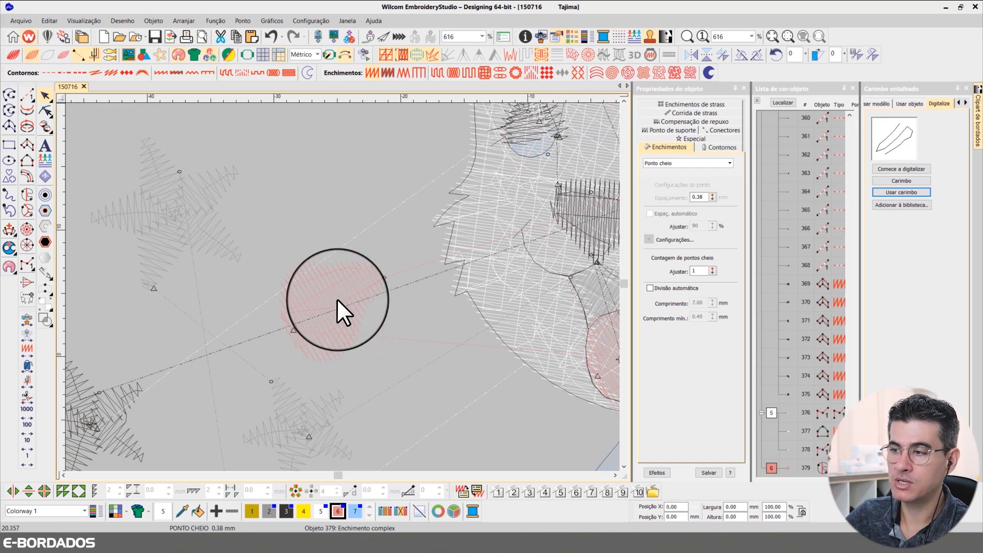
pyautogui.press('t')
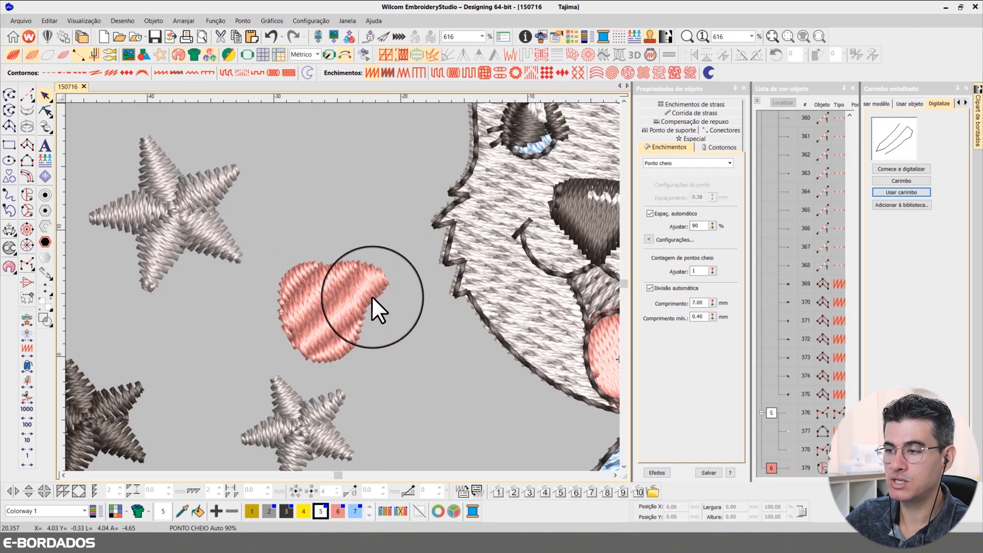
pyautogui.press('t')
pyautogui.press('t')
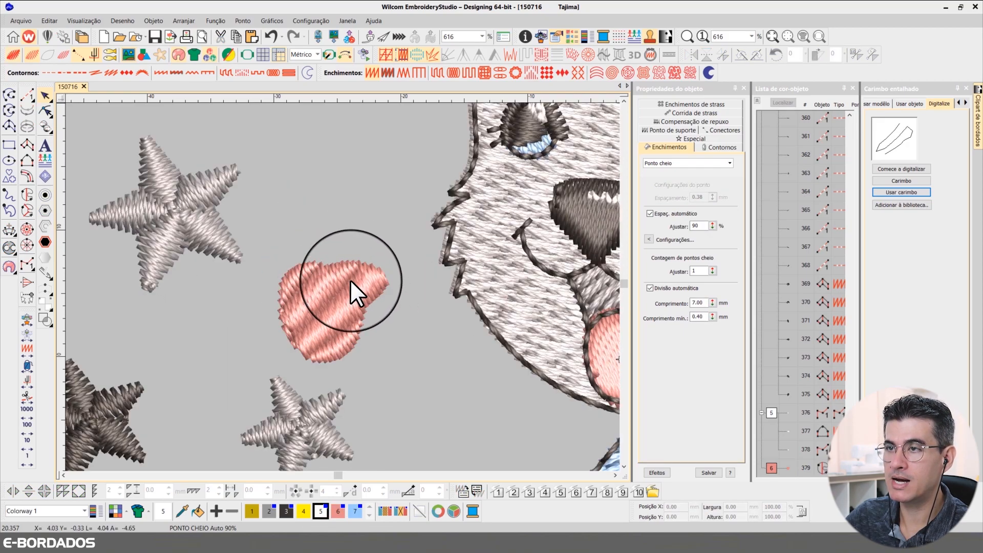
pyautogui.press('t')
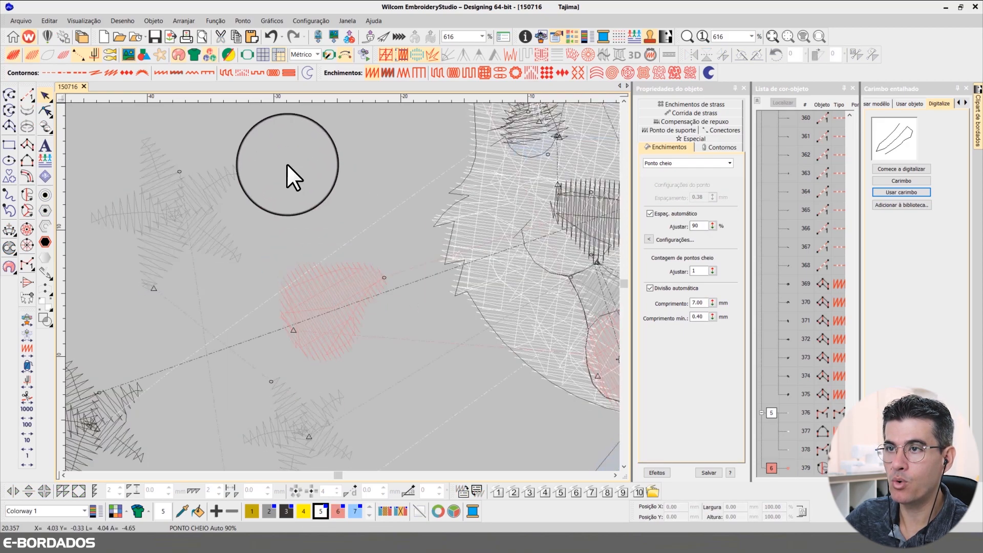
pyautogui.click(64, 54)
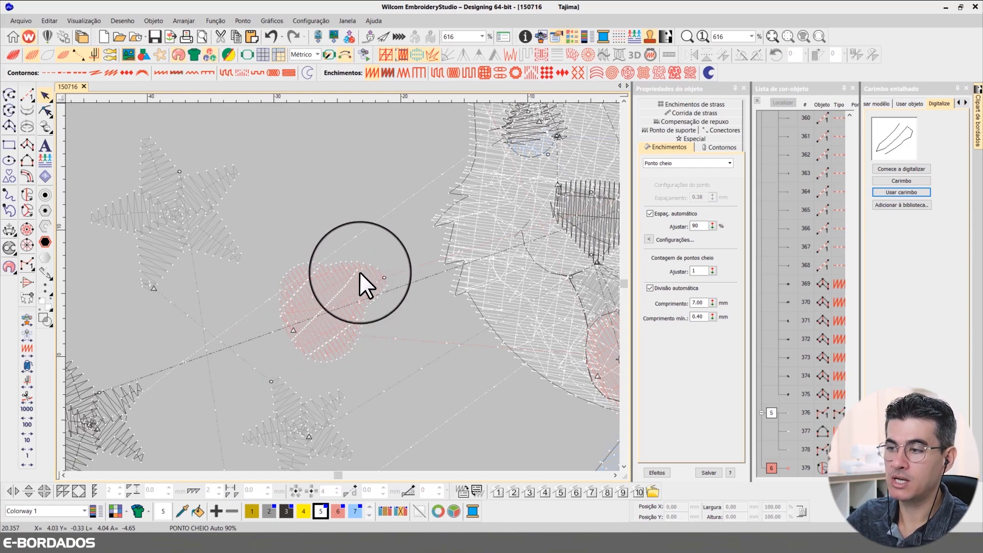
pyautogui.press('t')
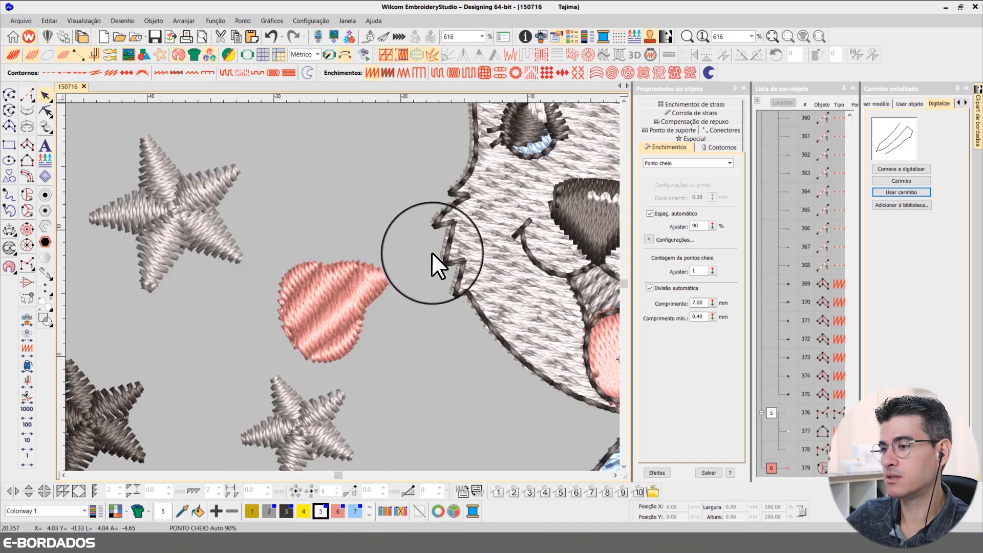
# Step: Delete the stamped copy of the tongue beside the face
pyautogui.scroll(-2, 383, 308)
pyautogui.click(318, 284)
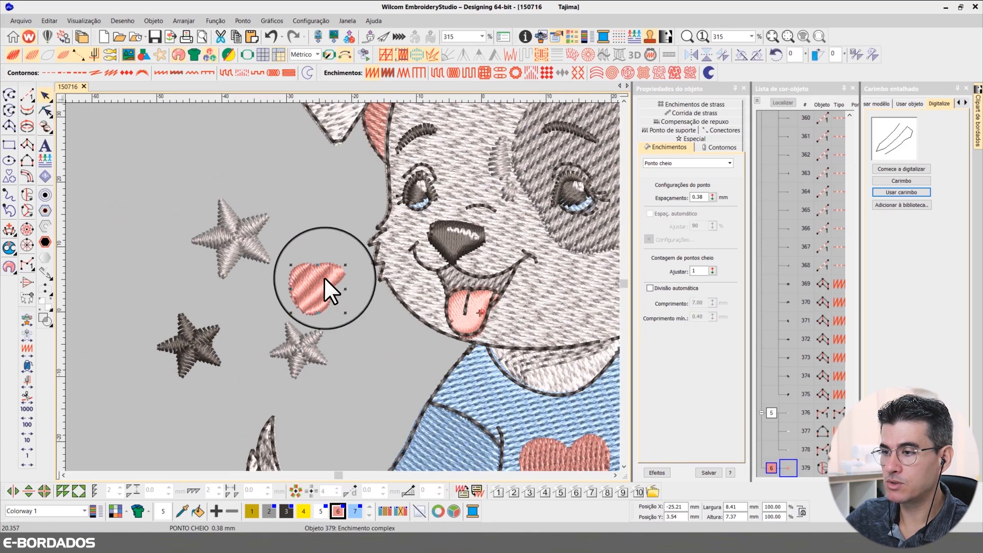
pyautogui.press('Delete')
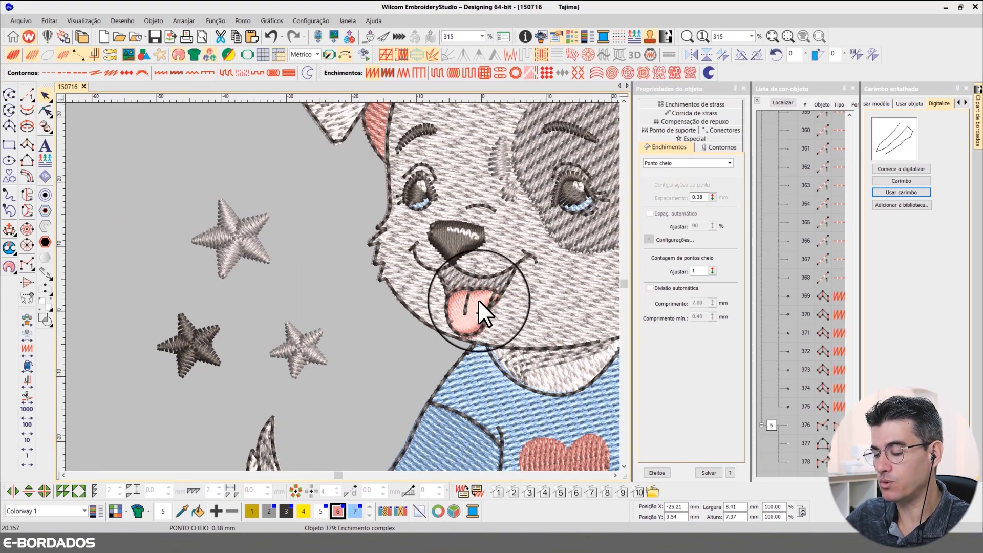
# Step: Digitize a new carving stamp as a single two-point line following the dark crease down the middle of the tongue
pyautogui.press('b')
pyautogui.moveTo(420, 273); pyautogui.dragTo(525, 364)
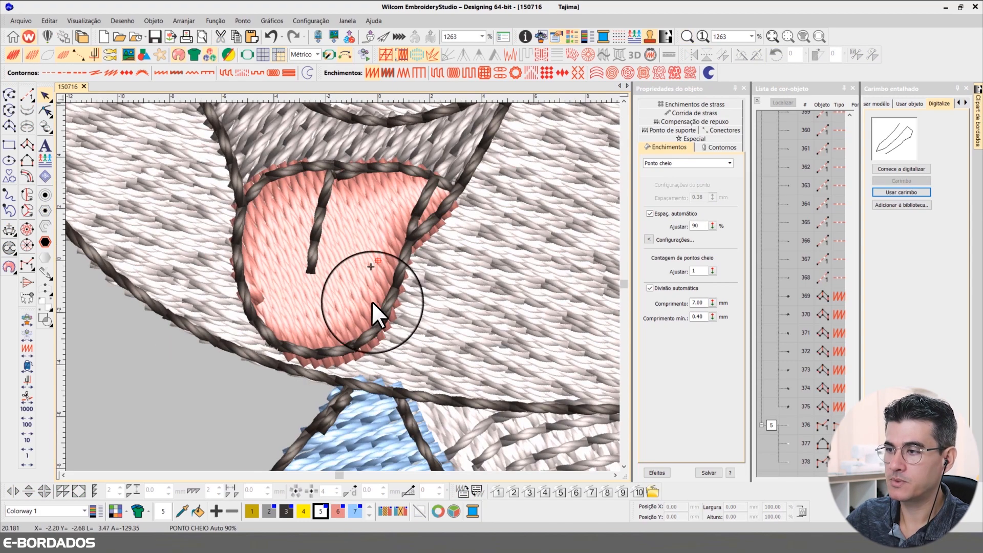
pyautogui.click(355, 225)
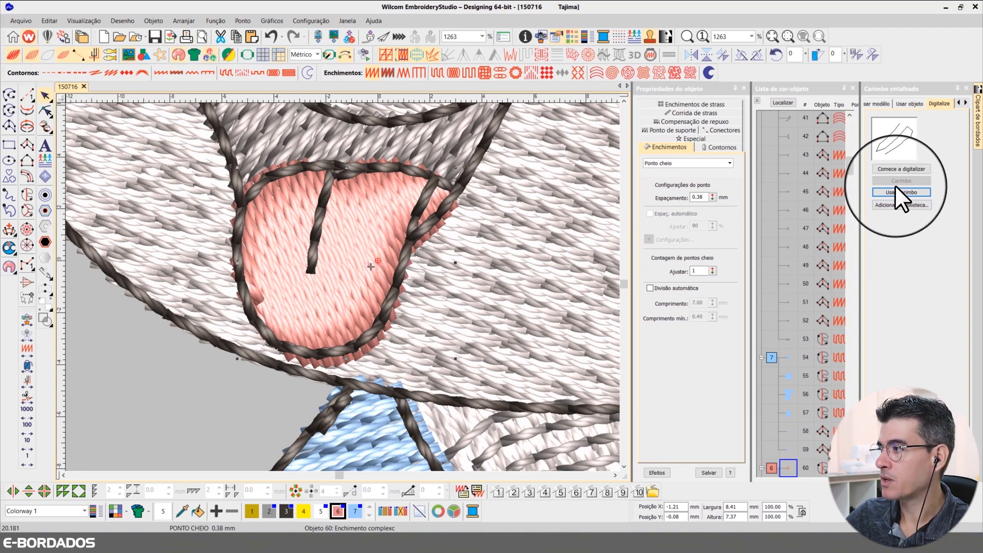
pyautogui.click(893, 170)
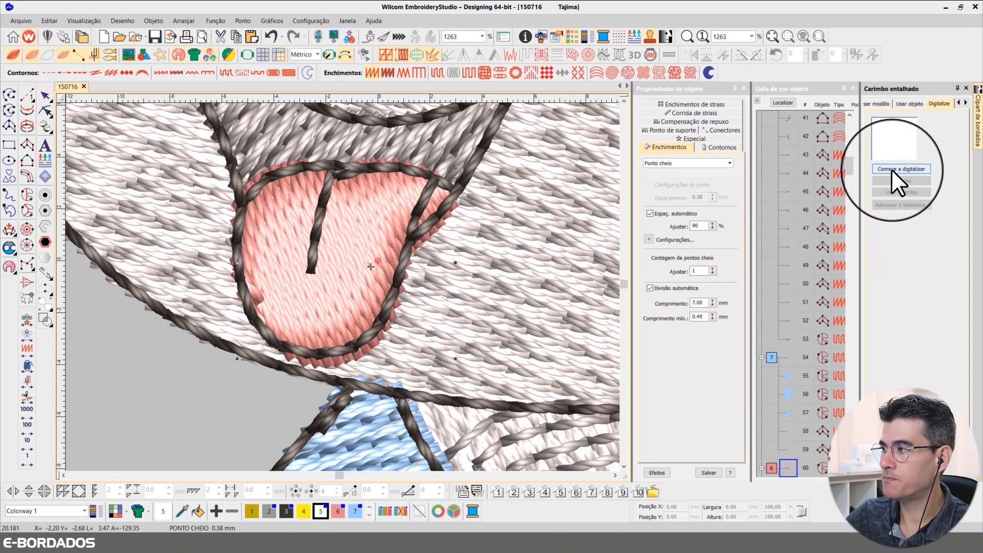
pyautogui.click(343, 140)
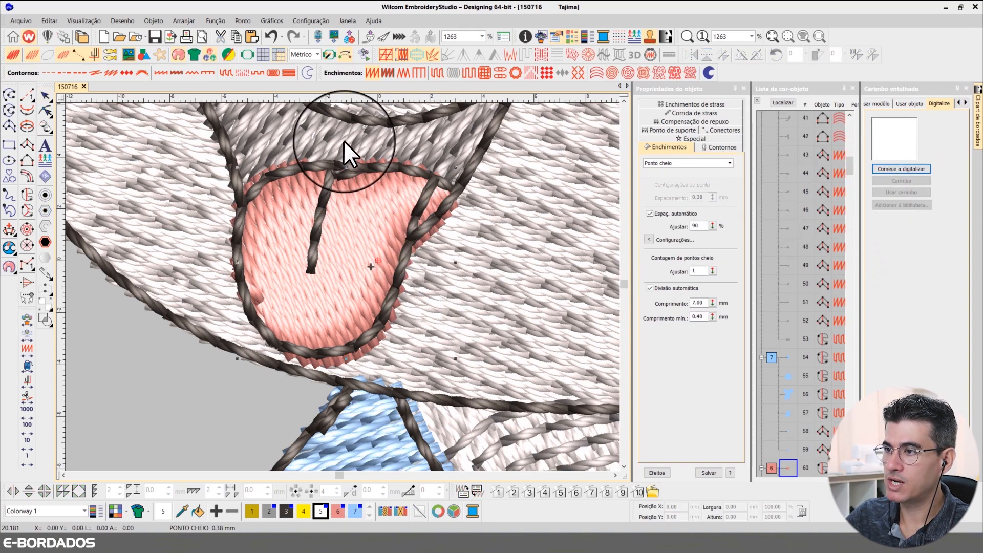
pyautogui.click(310, 272)
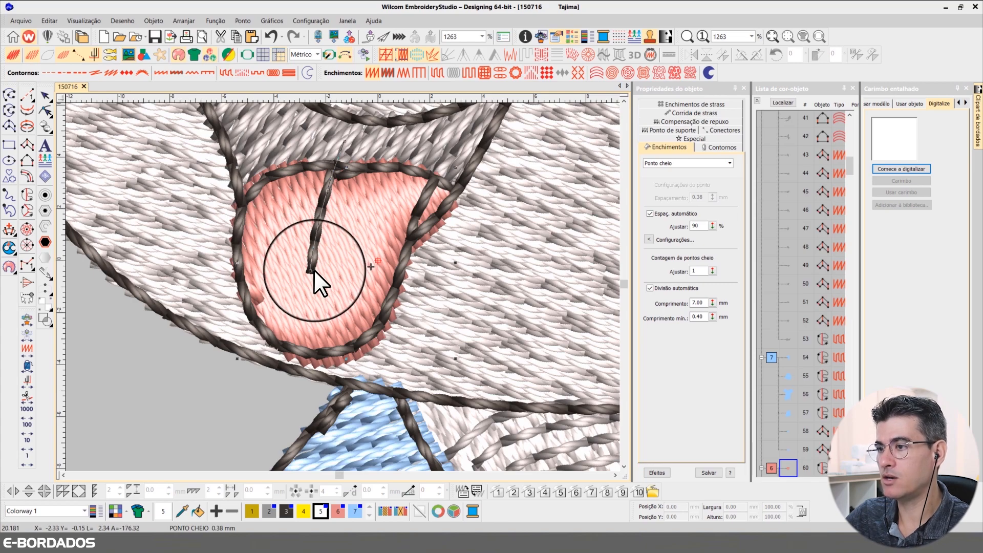
pyautogui.press('Return')
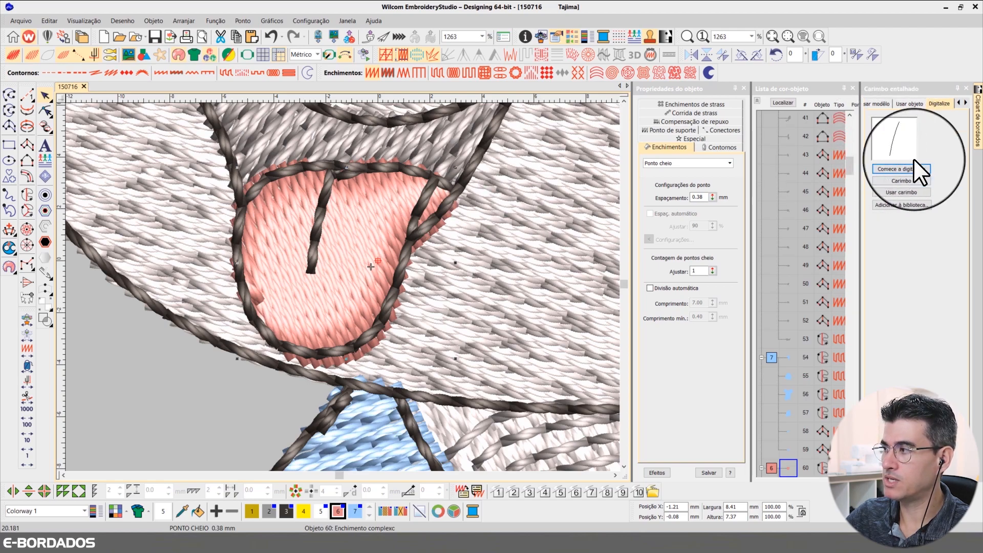
# Step: Apply the single-line stamp to the tongue's satin fill along the central crease and finish stamping
pyautogui.click(891, 191)
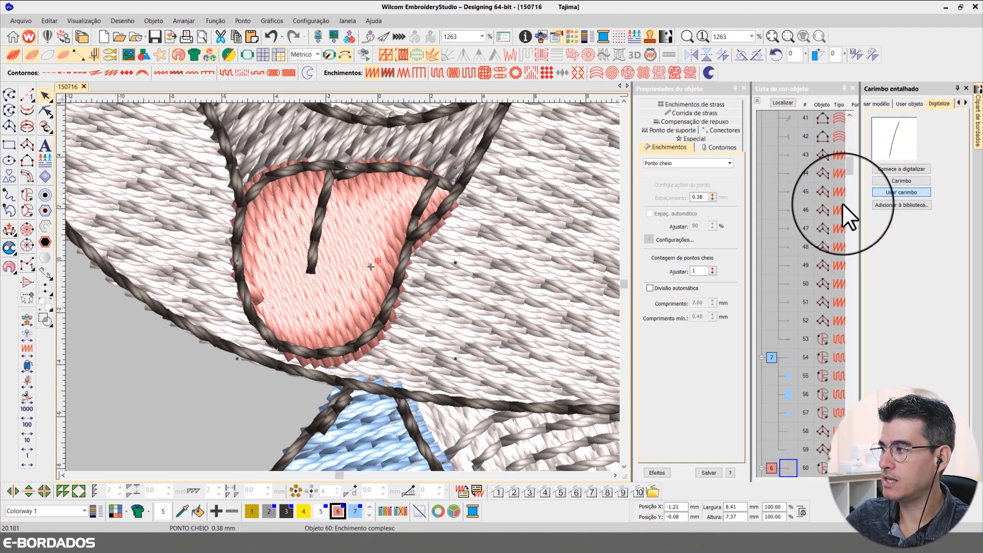
pyautogui.click(309, 208)
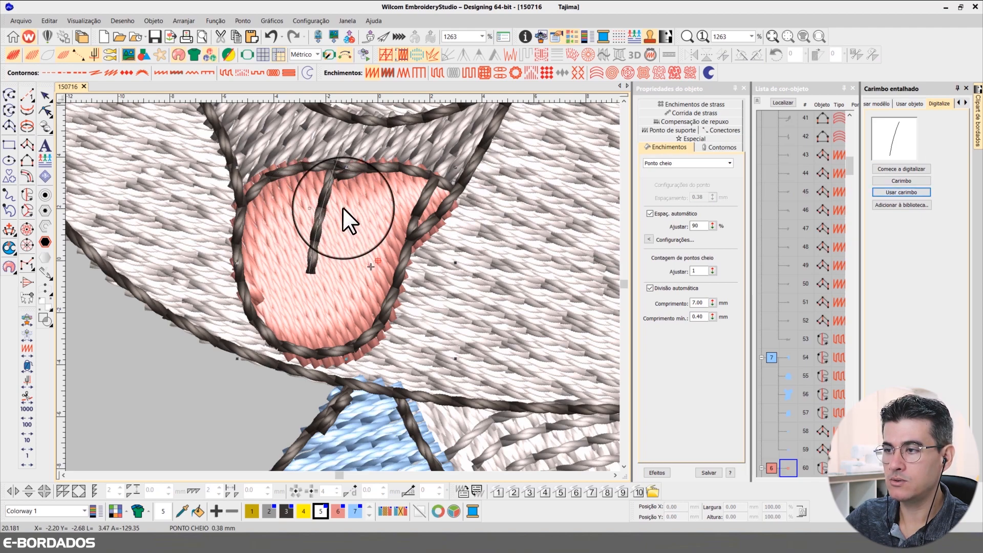
pyautogui.click(388, 208)
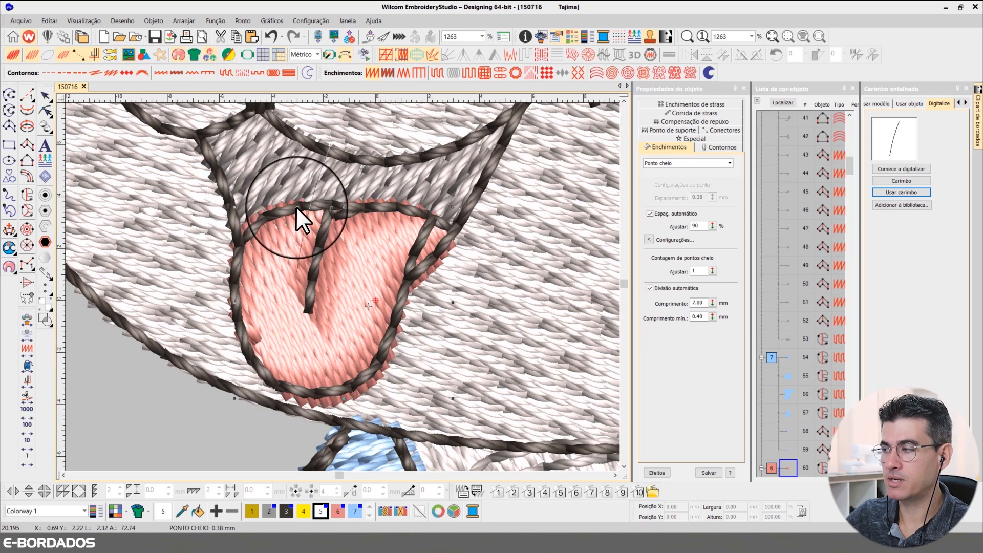
pyautogui.click(45, 95)
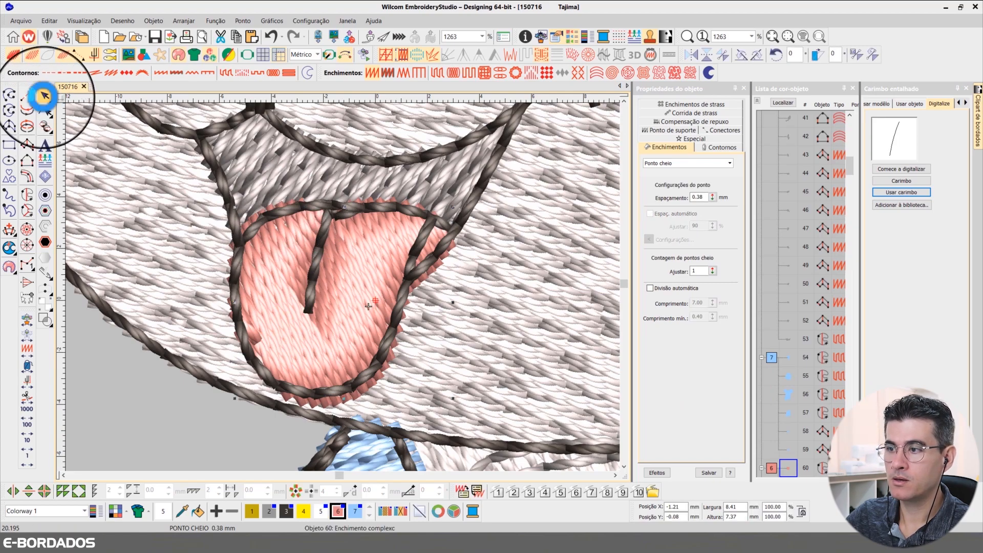
# Step: Isolate the tongue object and rotate its stitch angle to a nearly horizontal direction sloping slightly downward across the shape
pyautogui.click(789, 102)
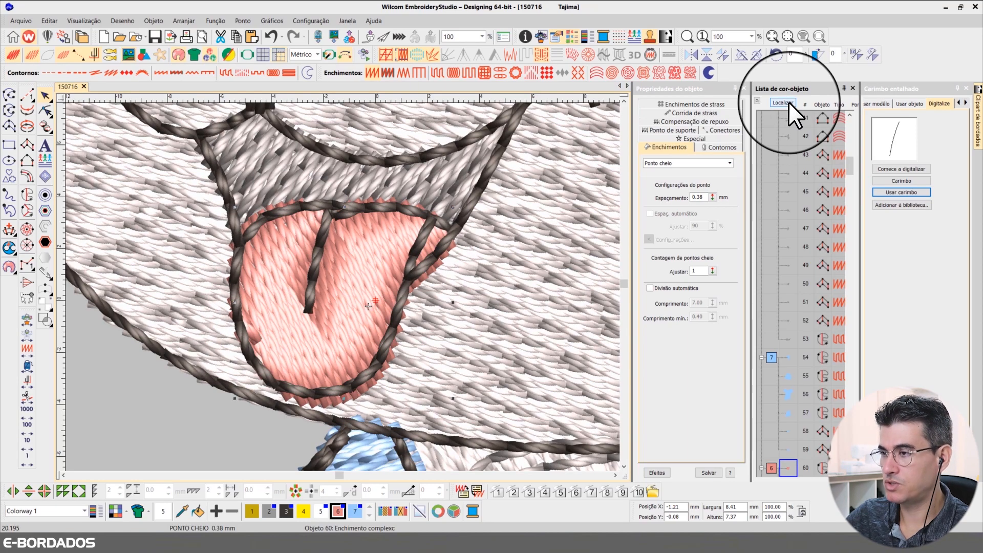
pyautogui.click(789, 103)
pyautogui.scroll(-2, 342, 286)
pyautogui.scroll(2, 356, 326)
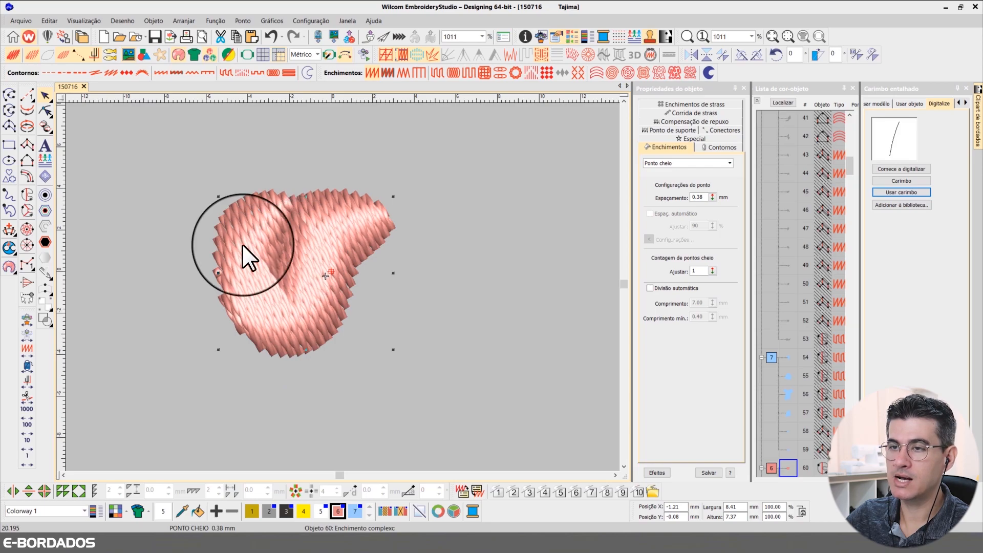
pyautogui.click(45, 110)
pyautogui.moveTo(235, 342); pyautogui.dragTo(438, 242)
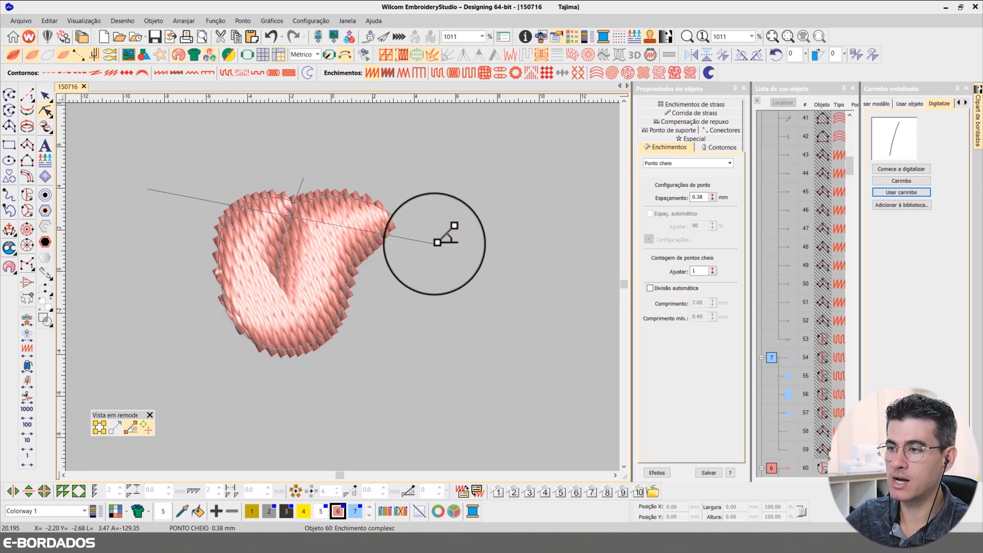
pyautogui.click(45, 96)
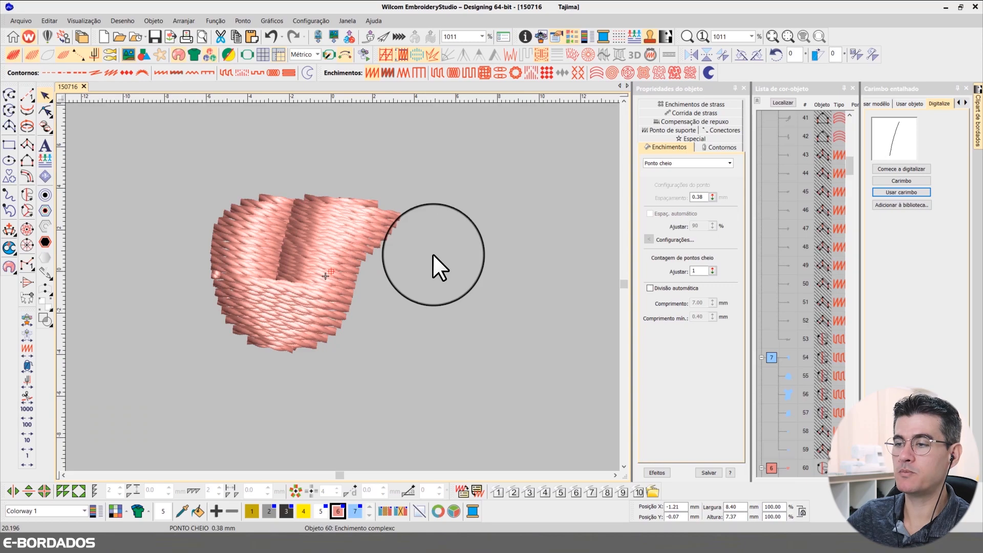
# Step: Redisplay the whole design to review the carved tongue within the dog's face, and close the carving stamp settings
pyautogui.click(335, 287)
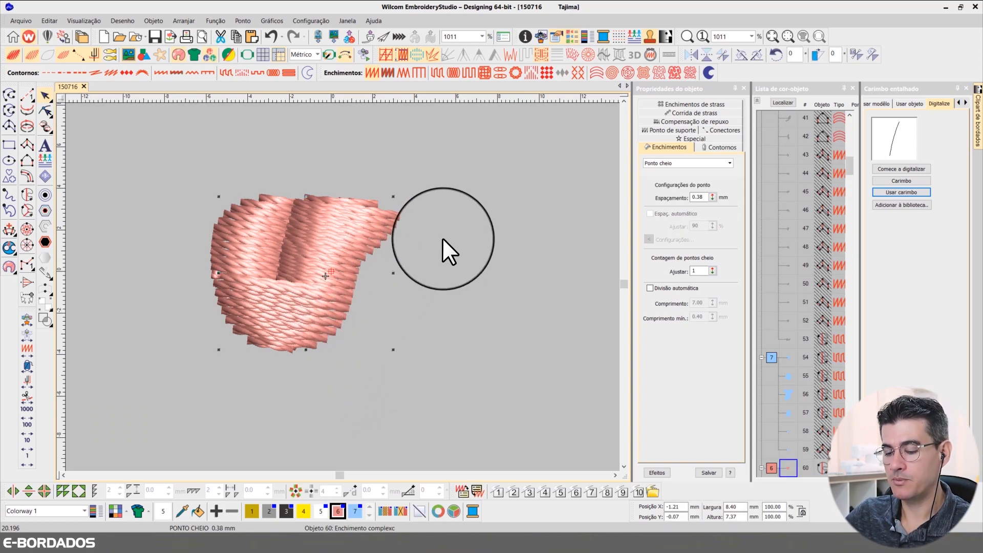
pyautogui.press('Escape')
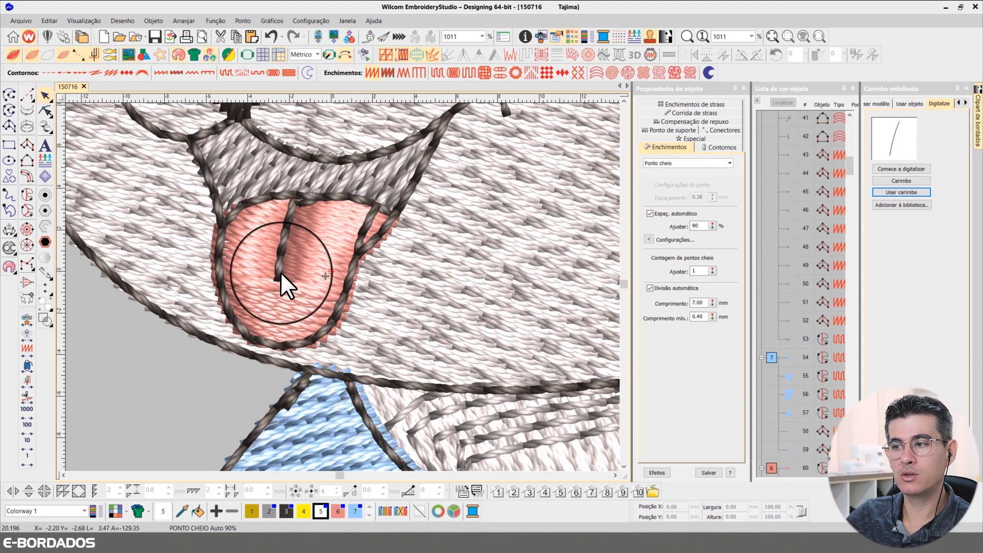
pyautogui.scroll(-2, 302, 291)
pyautogui.scroll(-2, 353, 287)
pyautogui.scroll(3, 342, 286)
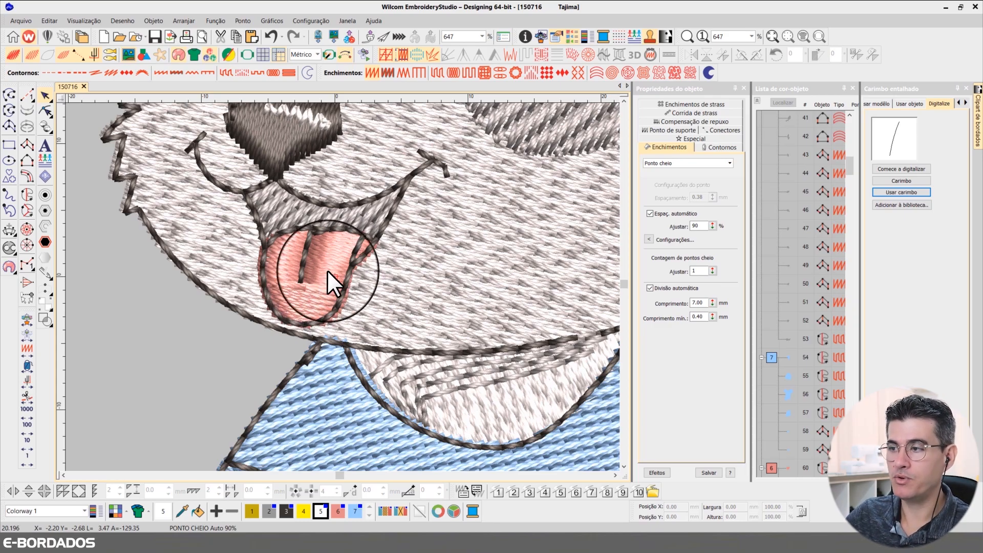
pyautogui.click(328, 255)
pyautogui.scroll(-3, 317, 263)
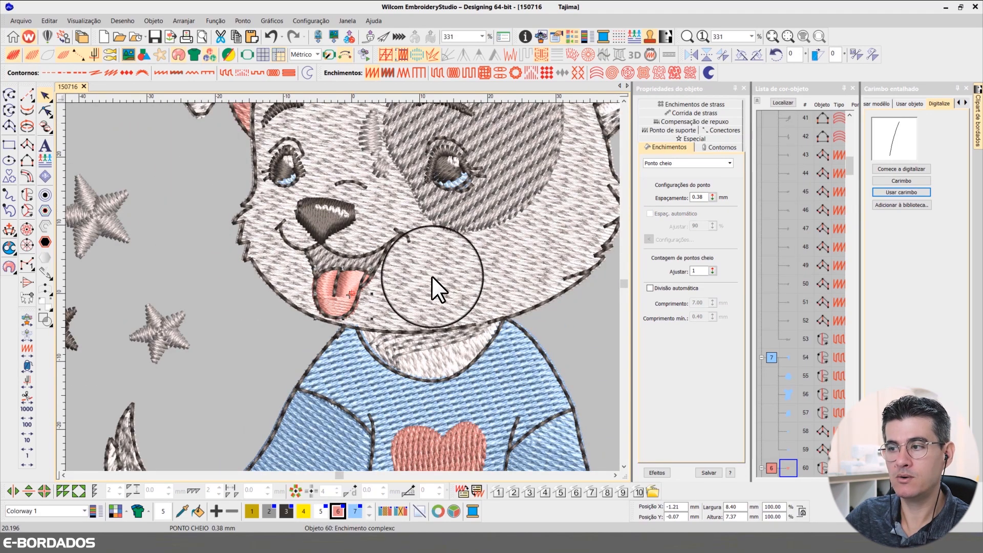
pyautogui.click(967, 89)
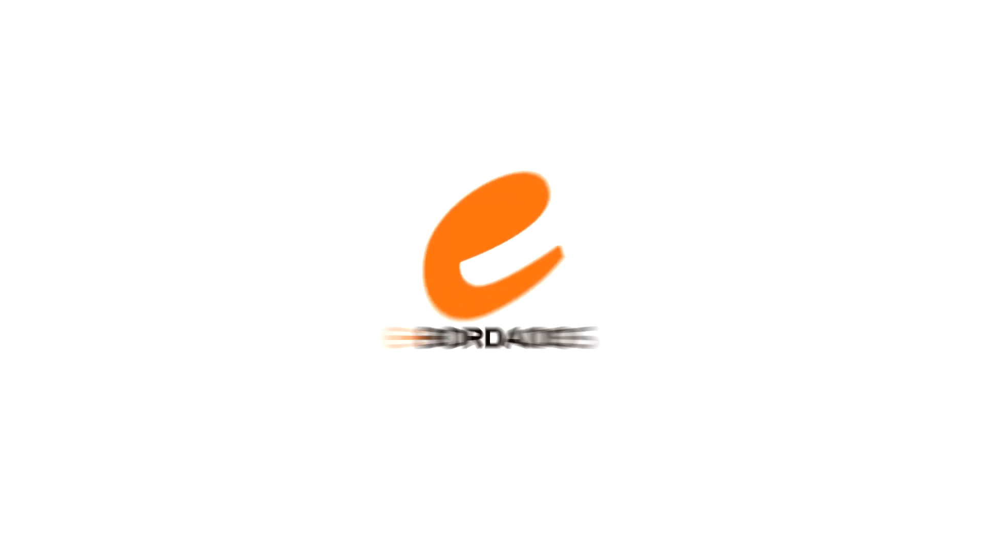